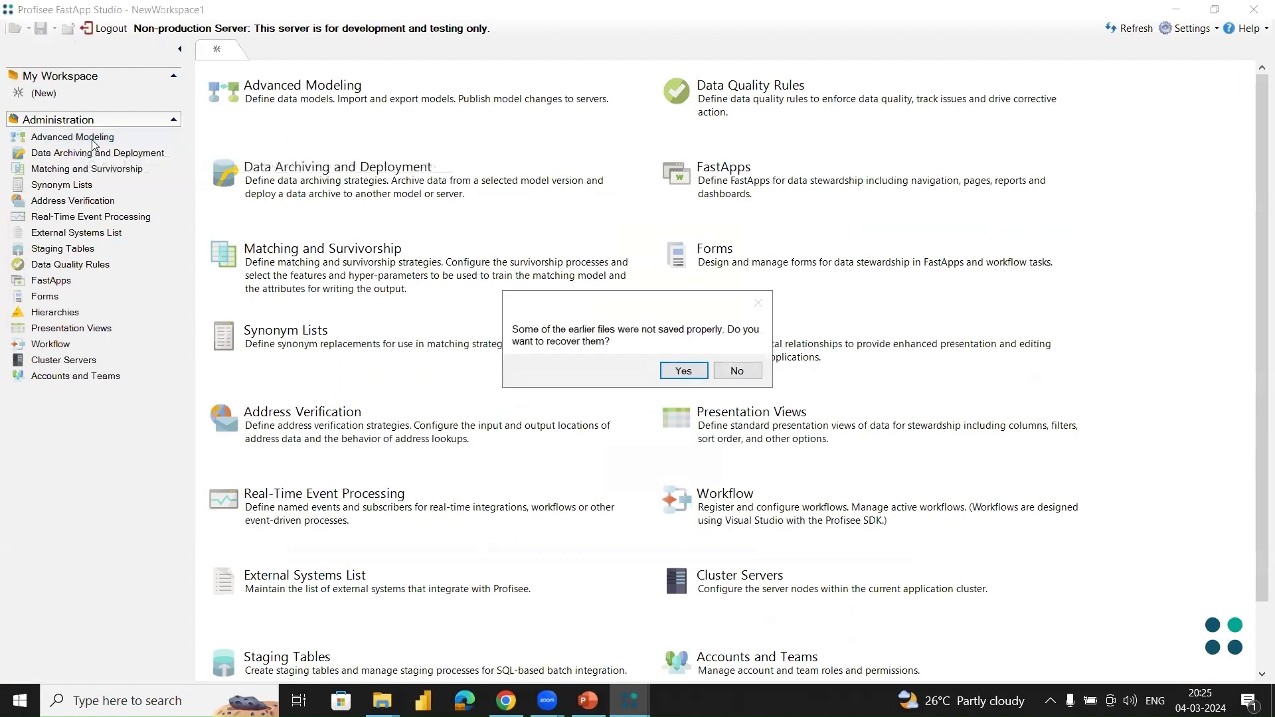
Step: Decline recovering the unsaved files and create a new empty model saved as model1, replacing the existing file
left_click(737, 372)
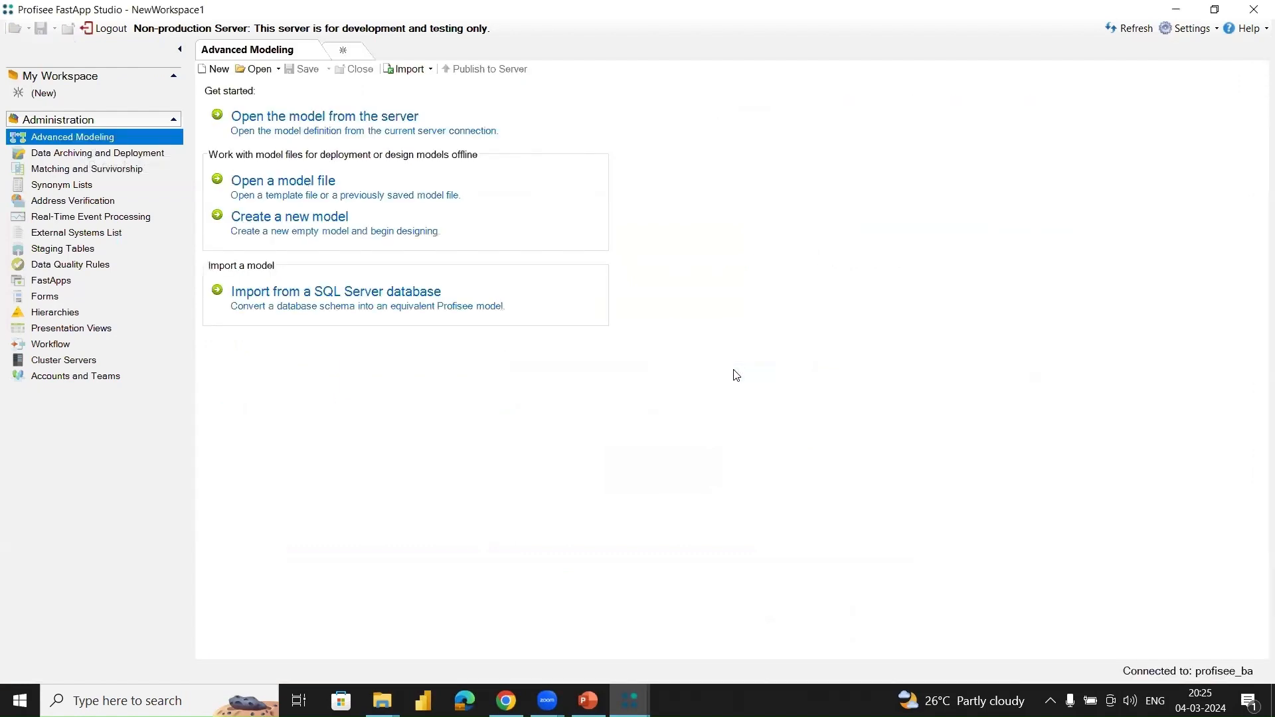
left_click(293, 234)
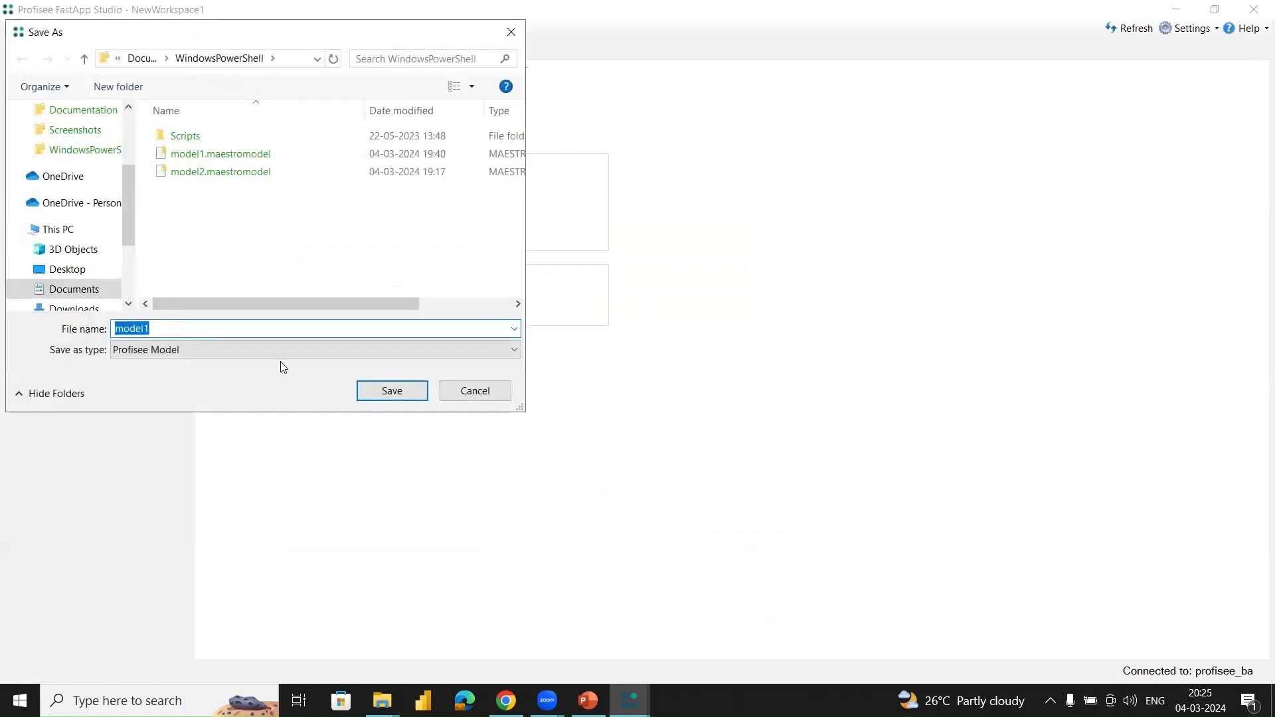
left_click(384, 391)
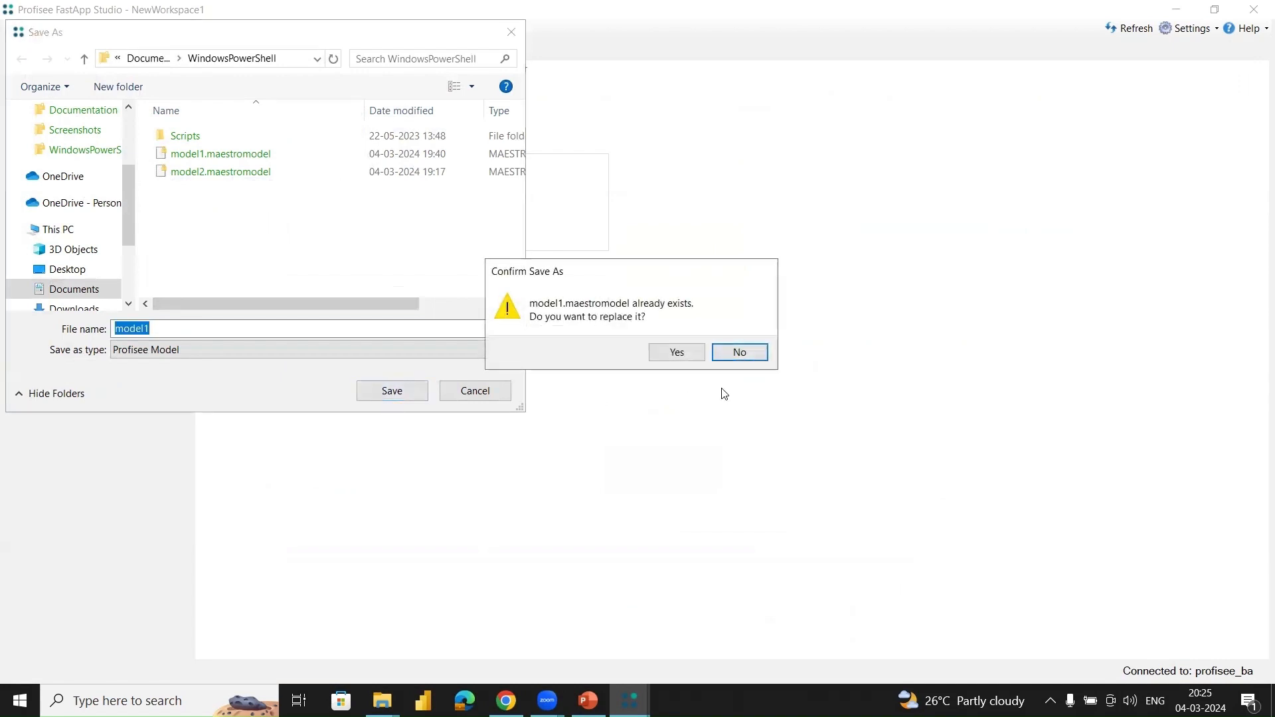
left_click(680, 356)
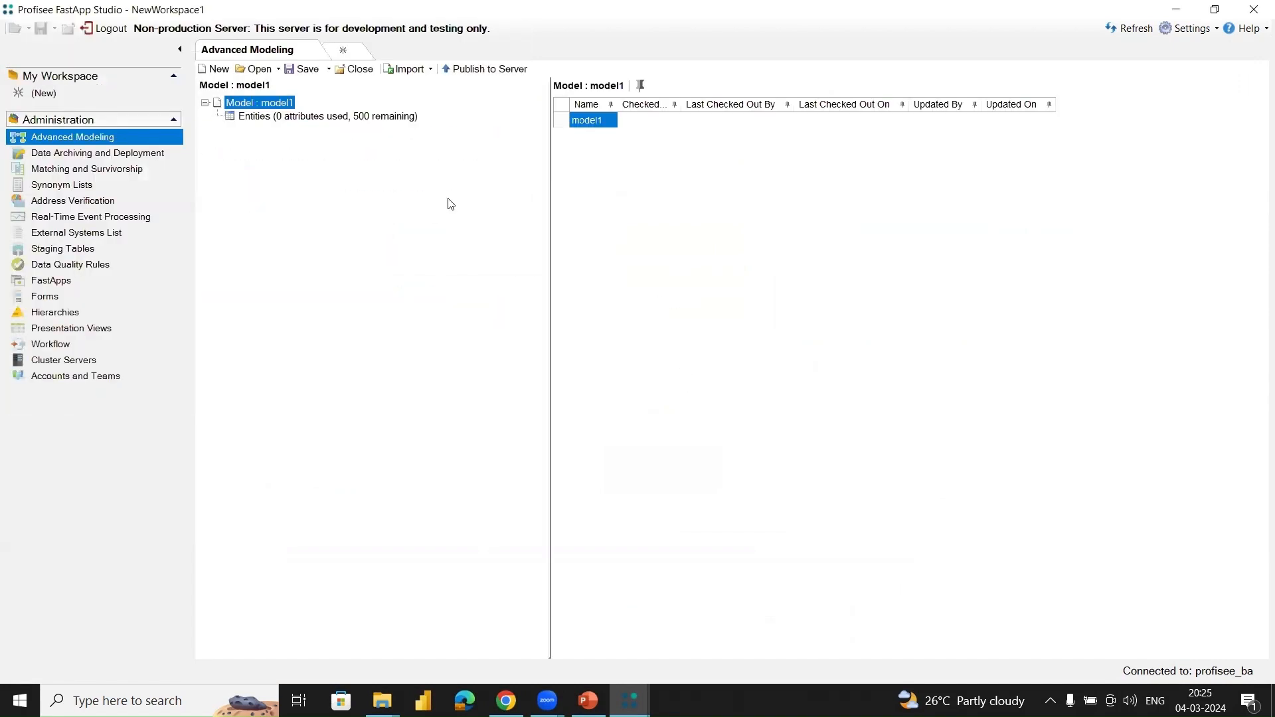
Step: Create an entity named Product in model1
left_click(261, 118)
right_click(261, 118)
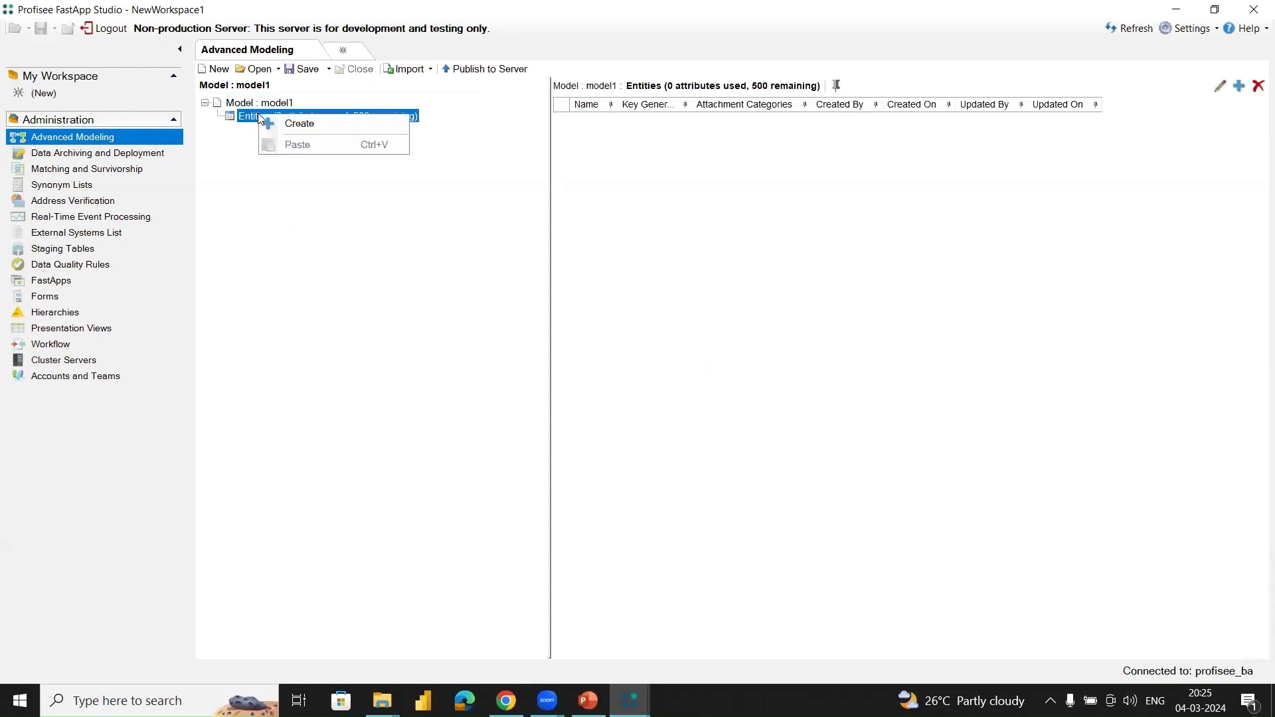
left_click(295, 125)
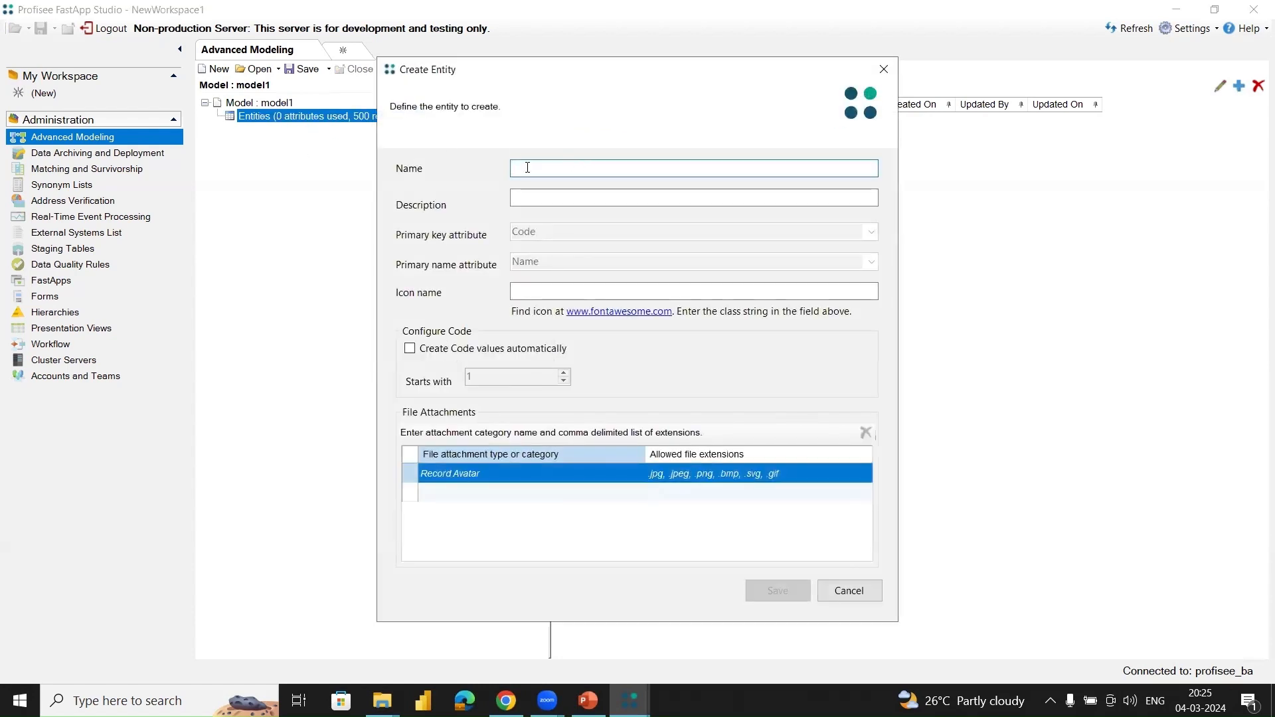
type("Product")
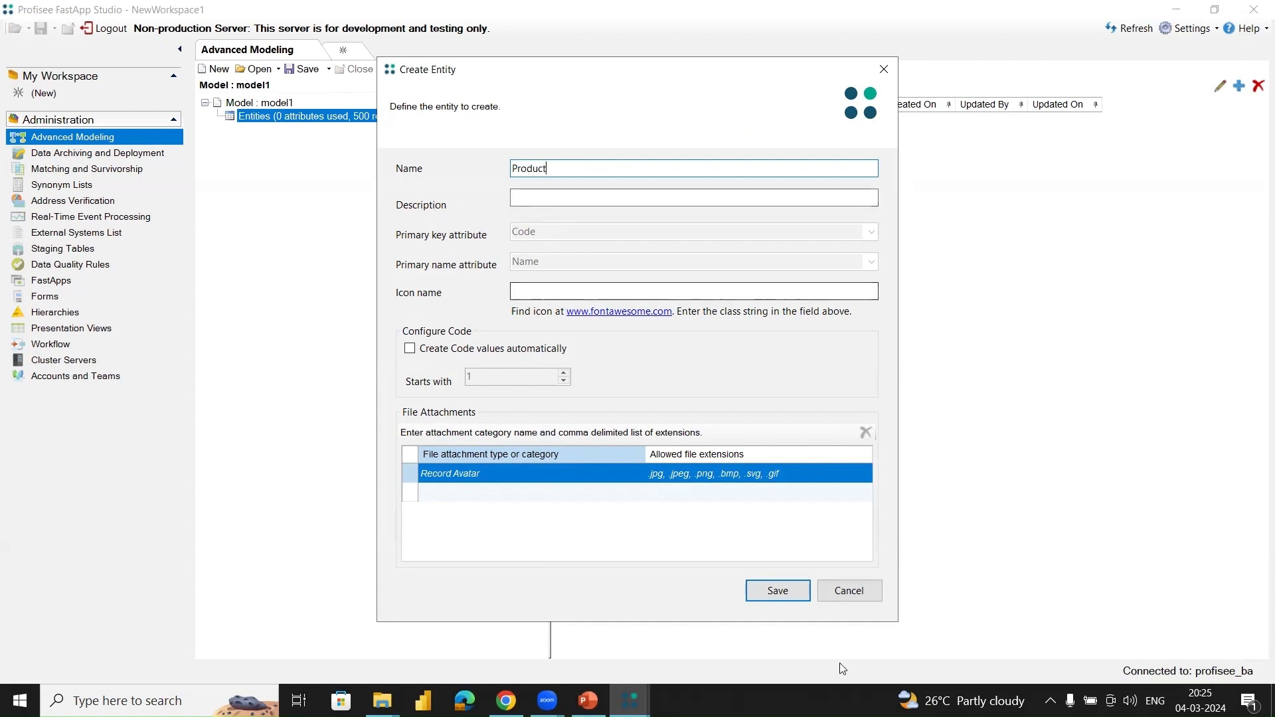
left_click(764, 591)
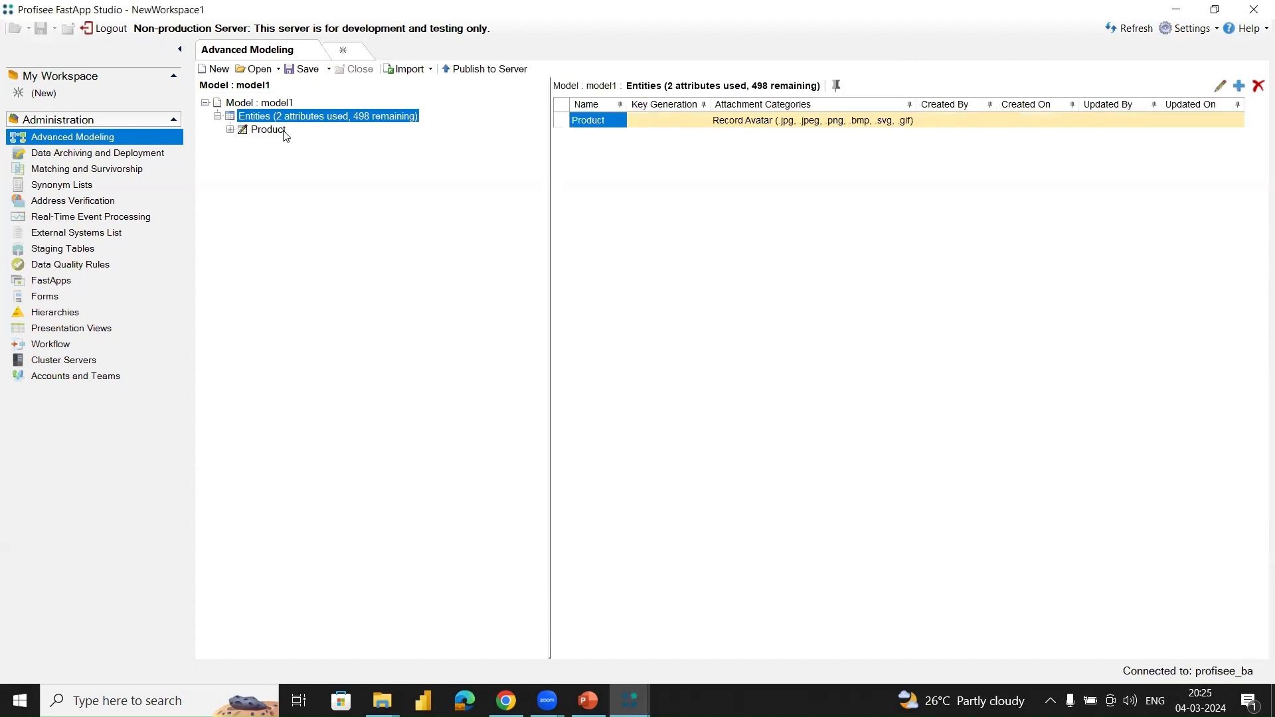
Step: Expand the Product entity and its attributes in the model tree to examine the default attributes
left_click(229, 130)
left_click(243, 143)
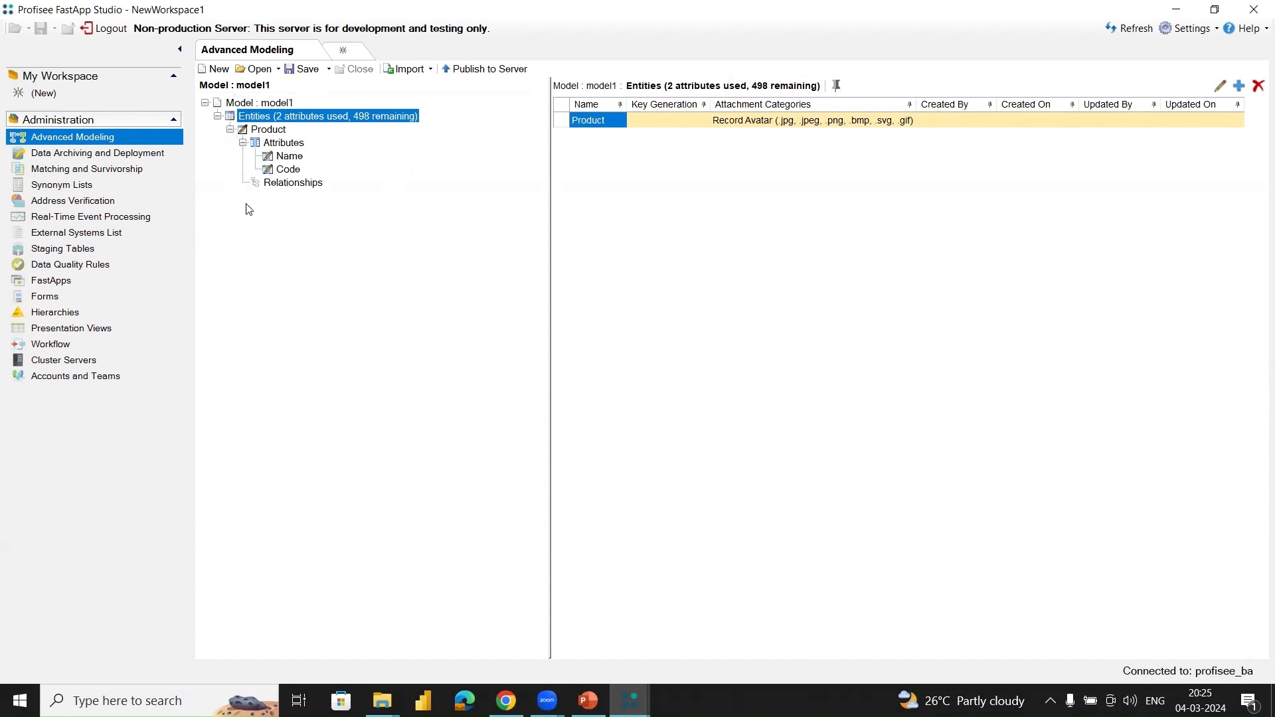
mouse_move(302, 172)
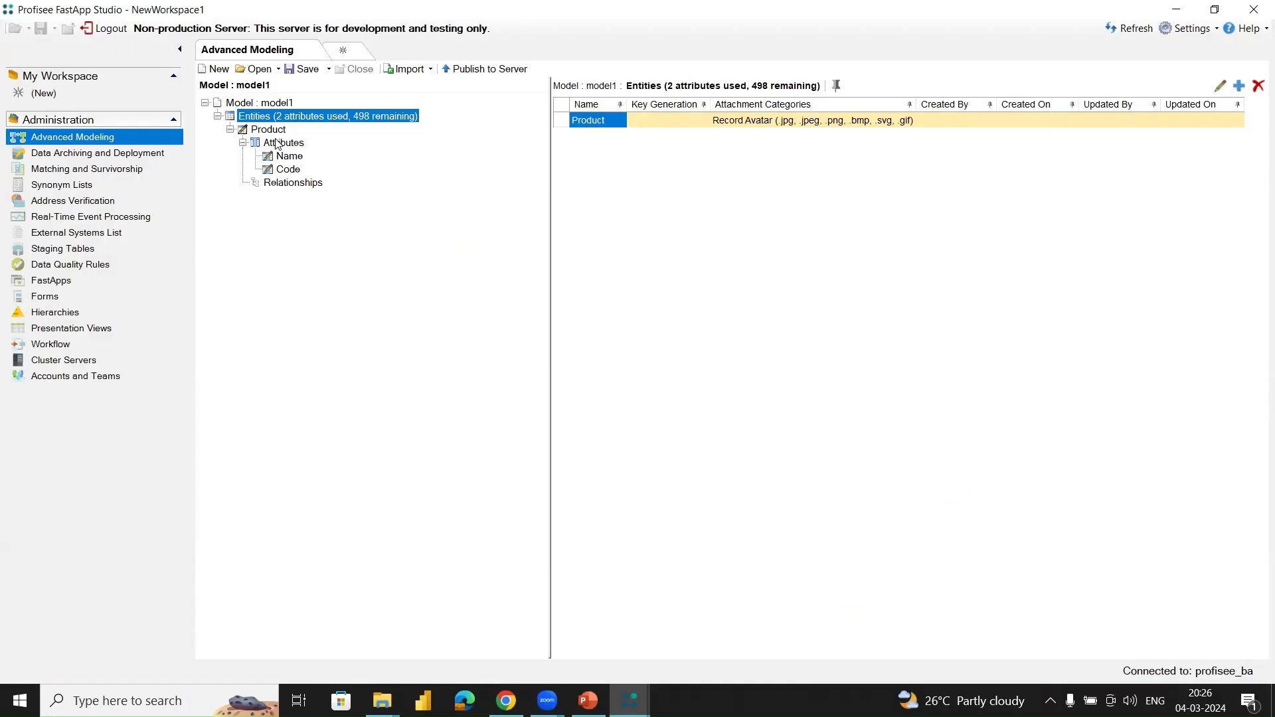
Step: Add a free-form attribute named ProductName to the Product entity, with data type Text and a length of 200 characters
left_click(278, 144)
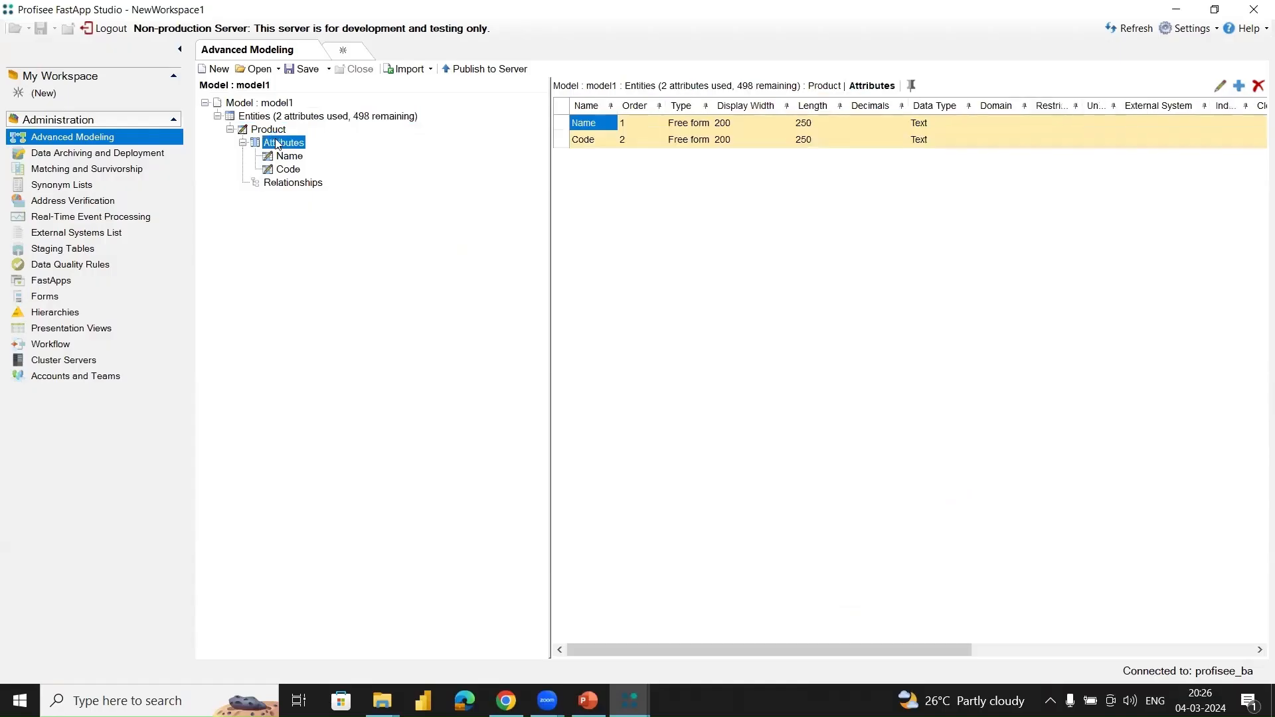
right_click(278, 143)
left_click(315, 148)
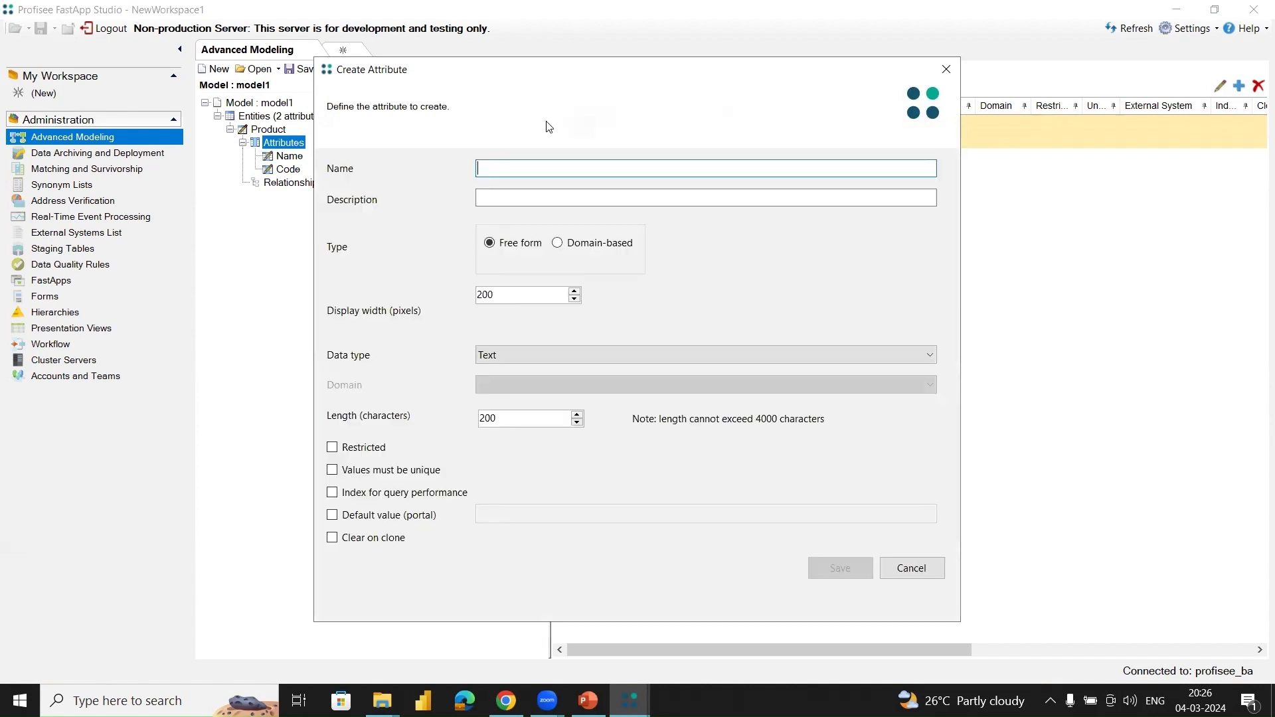
type("Prod")
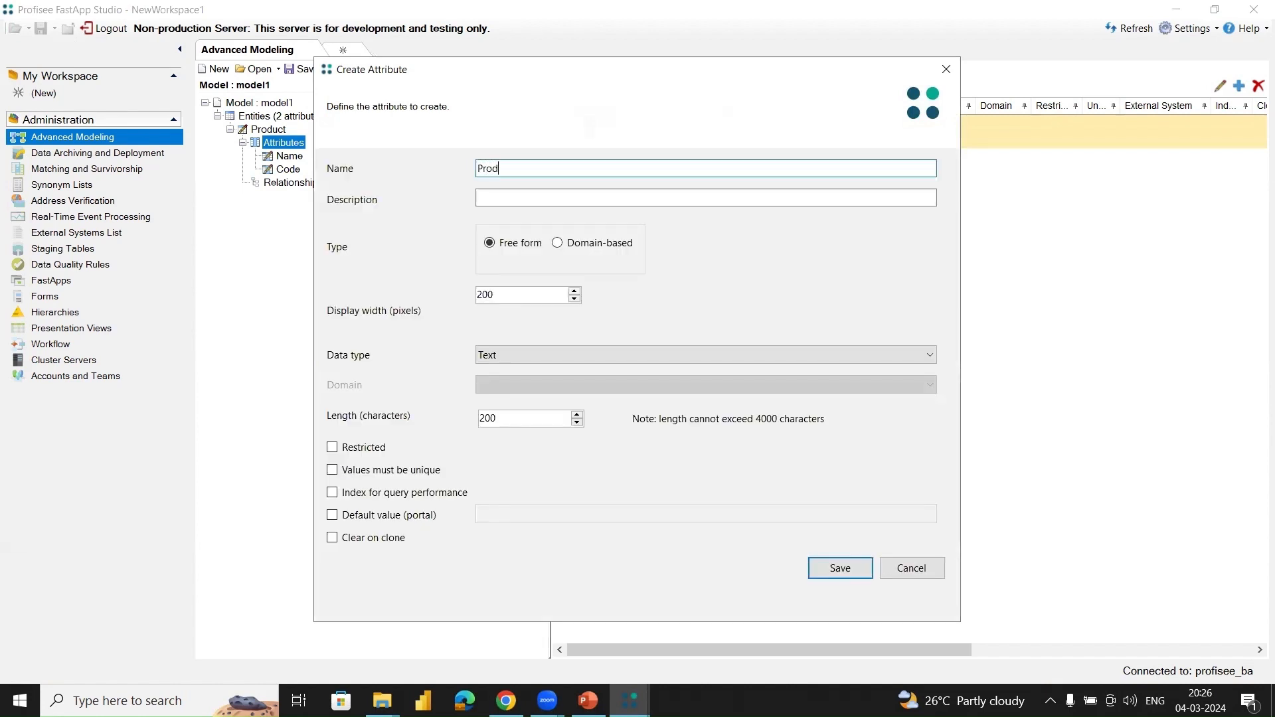
type("uctNamr")
key("BackSpace")
type("e")
left_click(516, 363)
left_click(513, 362)
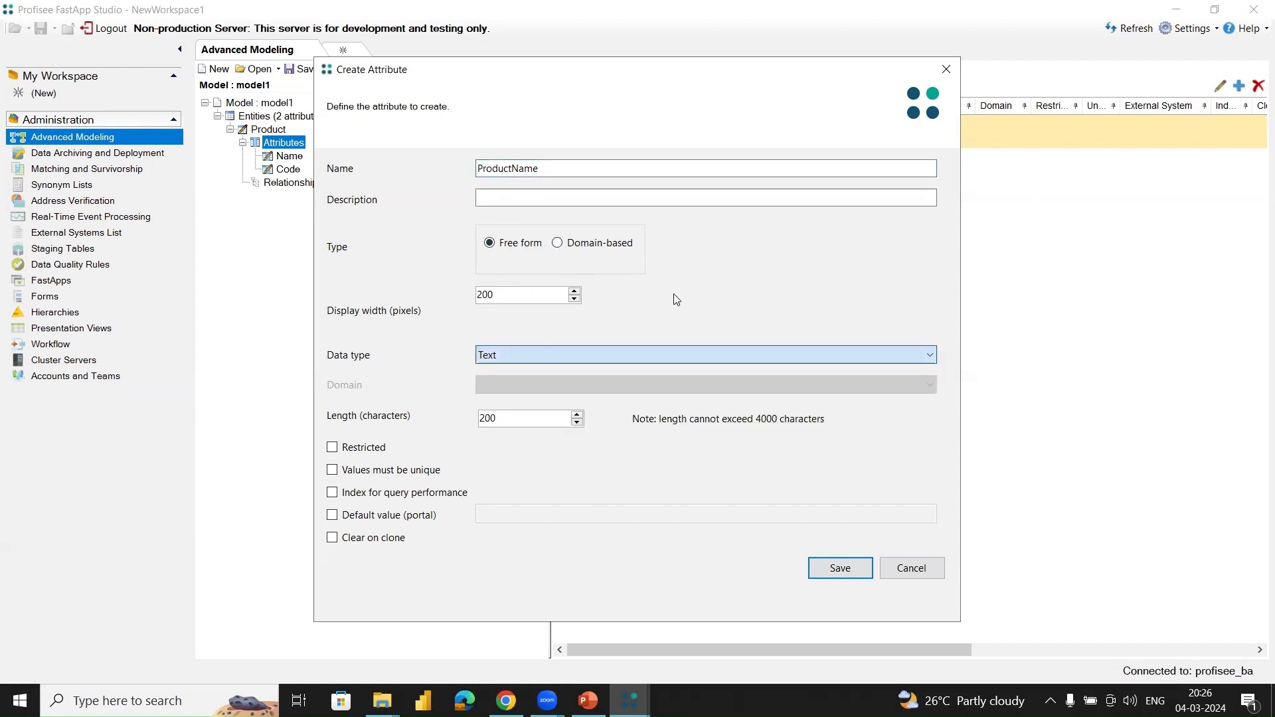
left_click(839, 569)
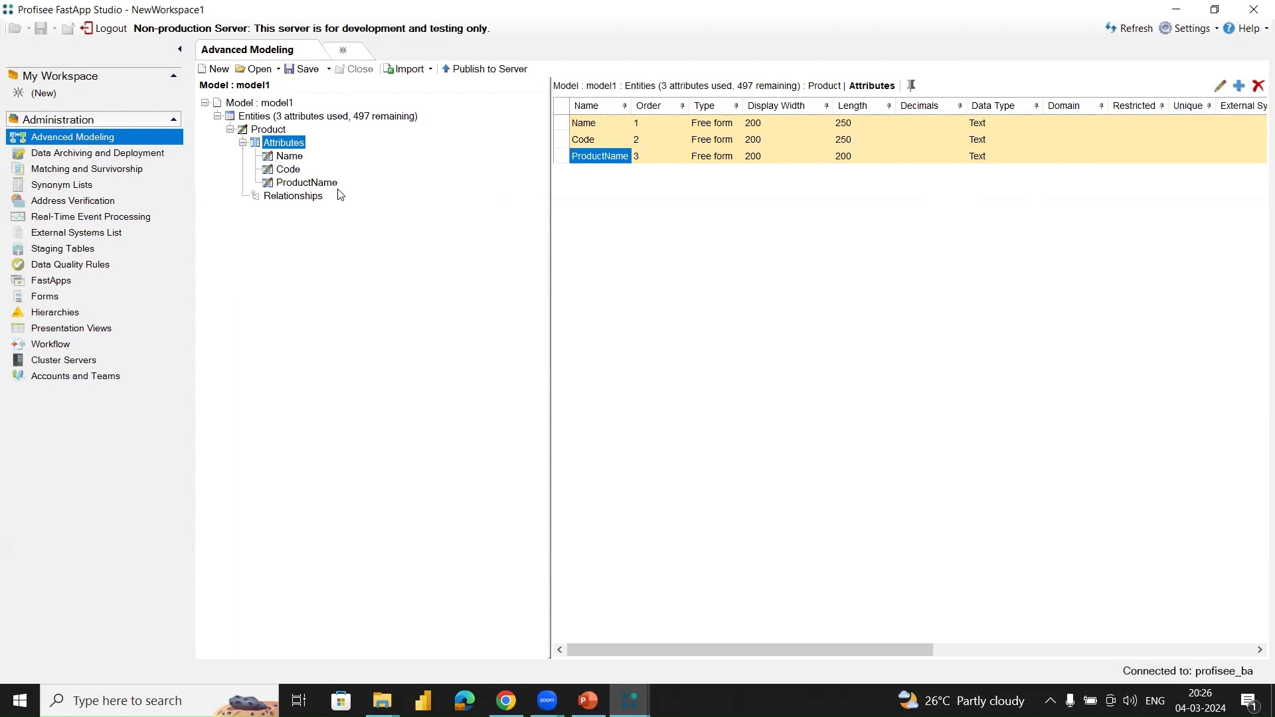
Step: Review the full Product attribute list in model1 and switch to the window holding the Profisee3 model
mouse_move(645, 694)
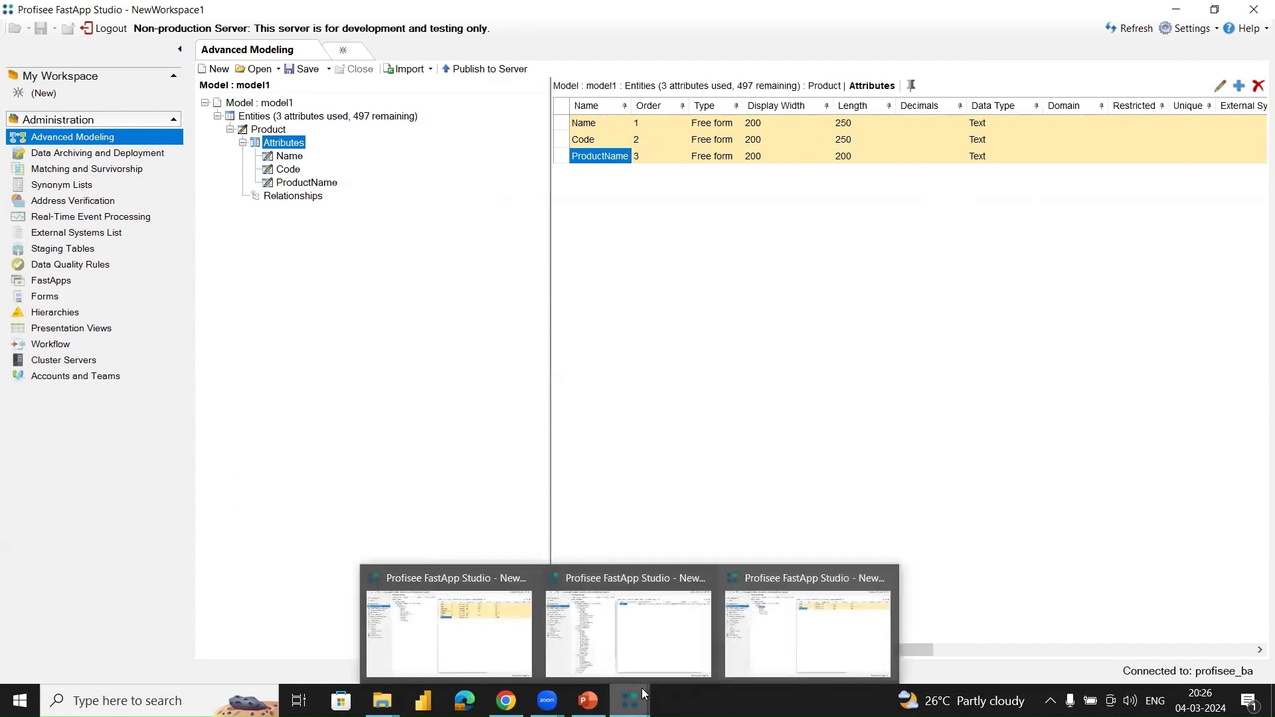
left_click(464, 628)
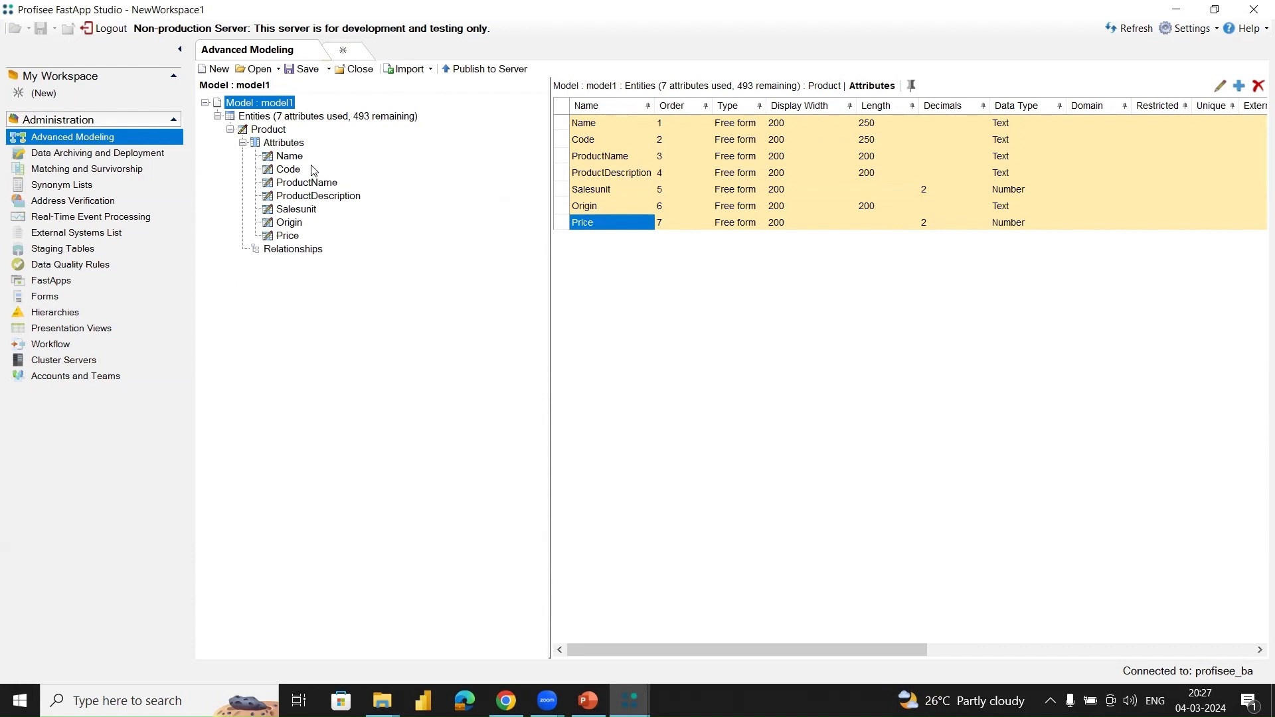
mouse_move(630, 701)
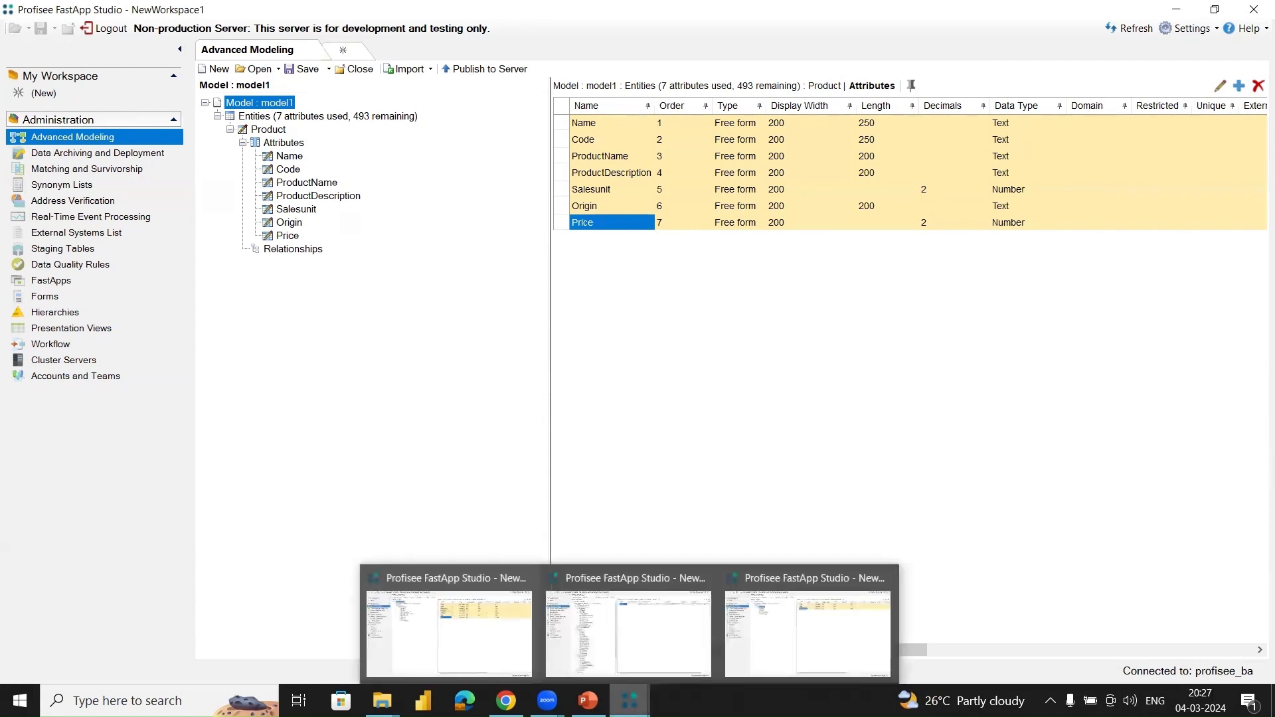
left_click(618, 636)
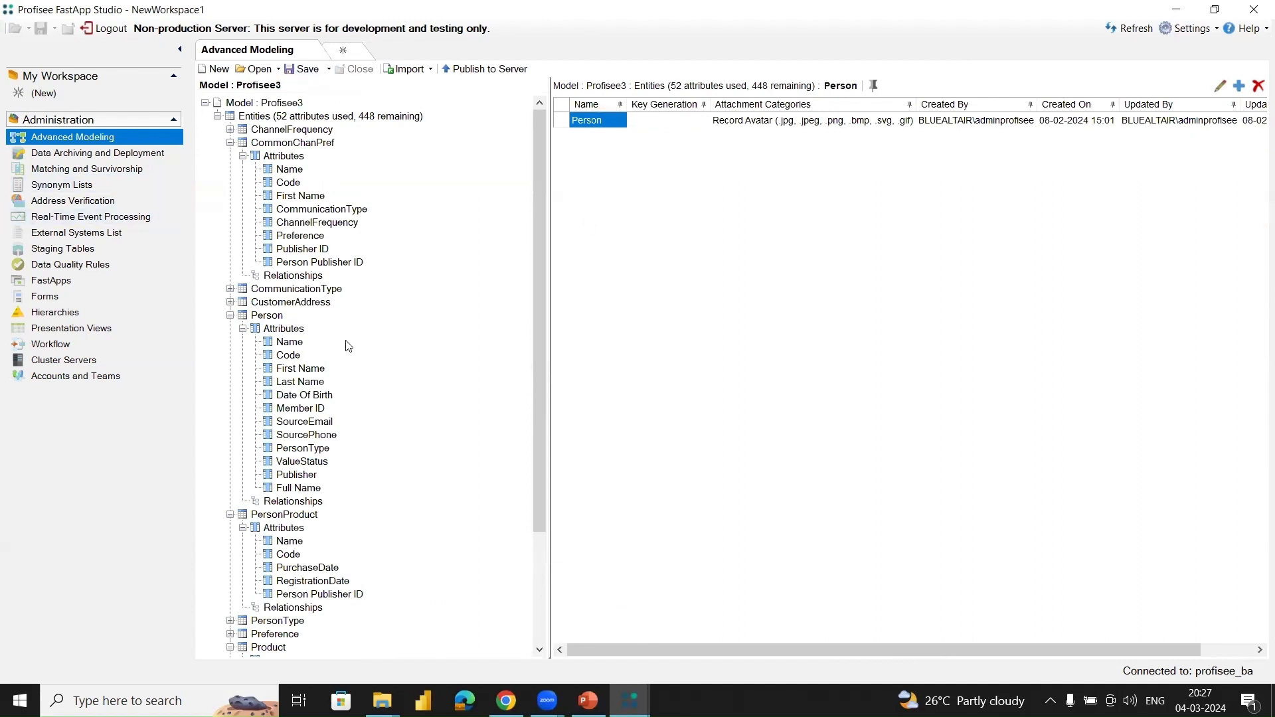
Step: Examine the ChannelFrequency, PersonType, Preference, Publisher and ValueStatus entities in the Profisee3 model
mouse_move(279, 177)
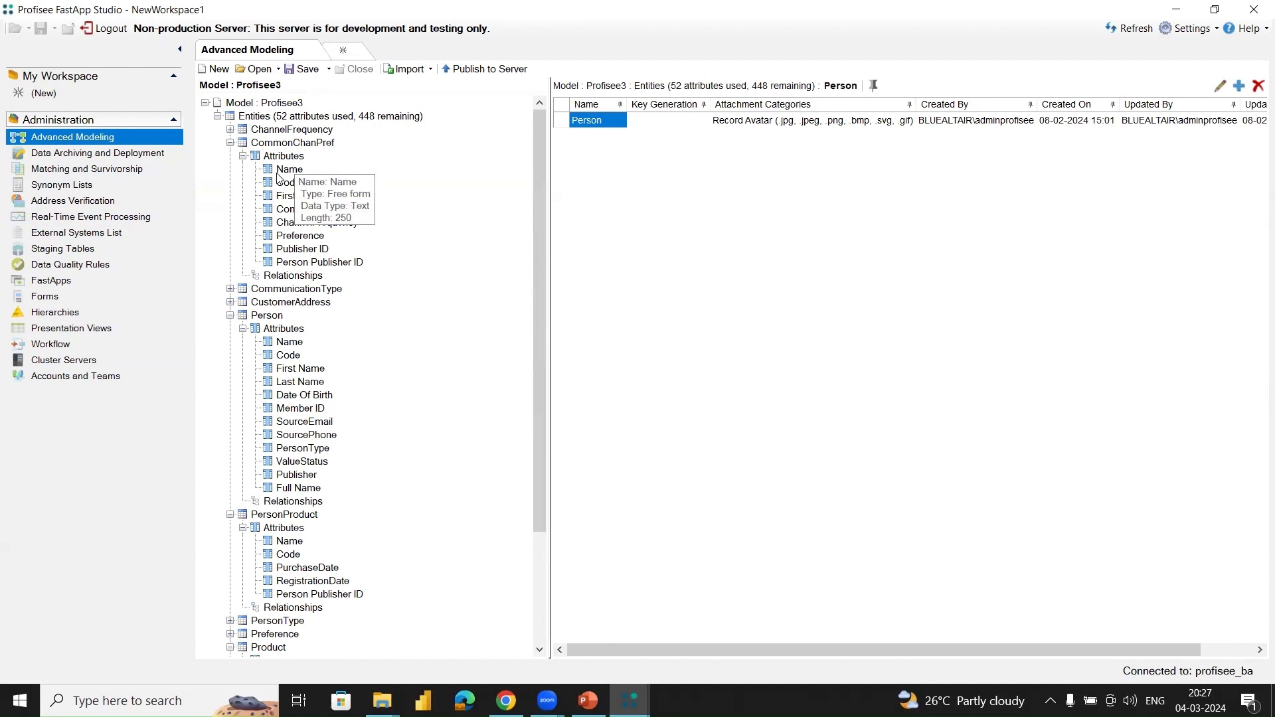
left_click(265, 133)
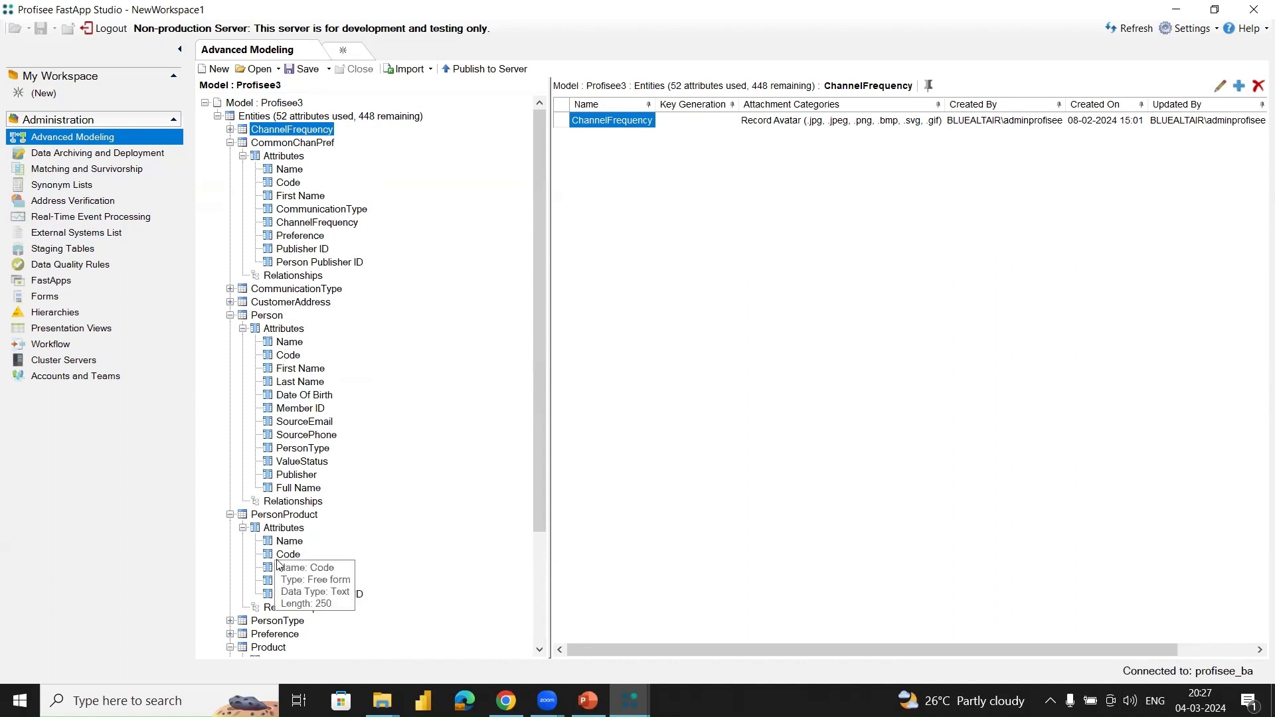
scroll(278, 565, "down", 1)
left_click(281, 585)
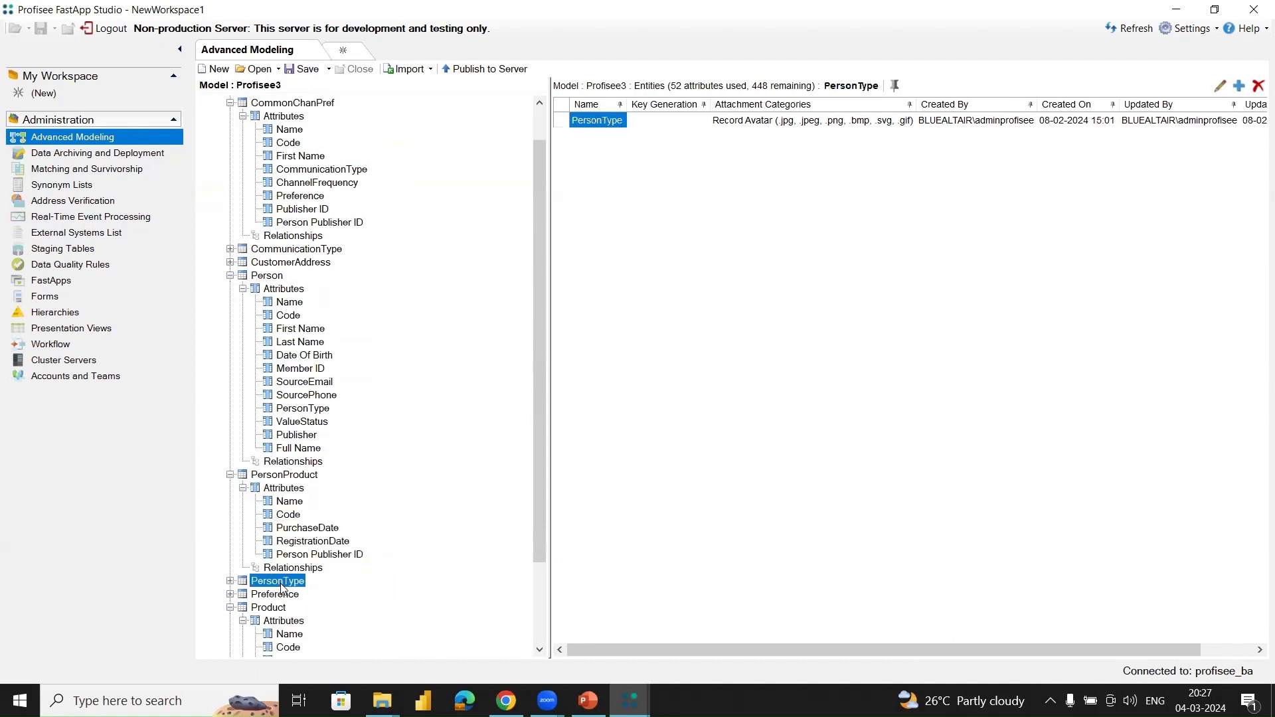
left_click(271, 595)
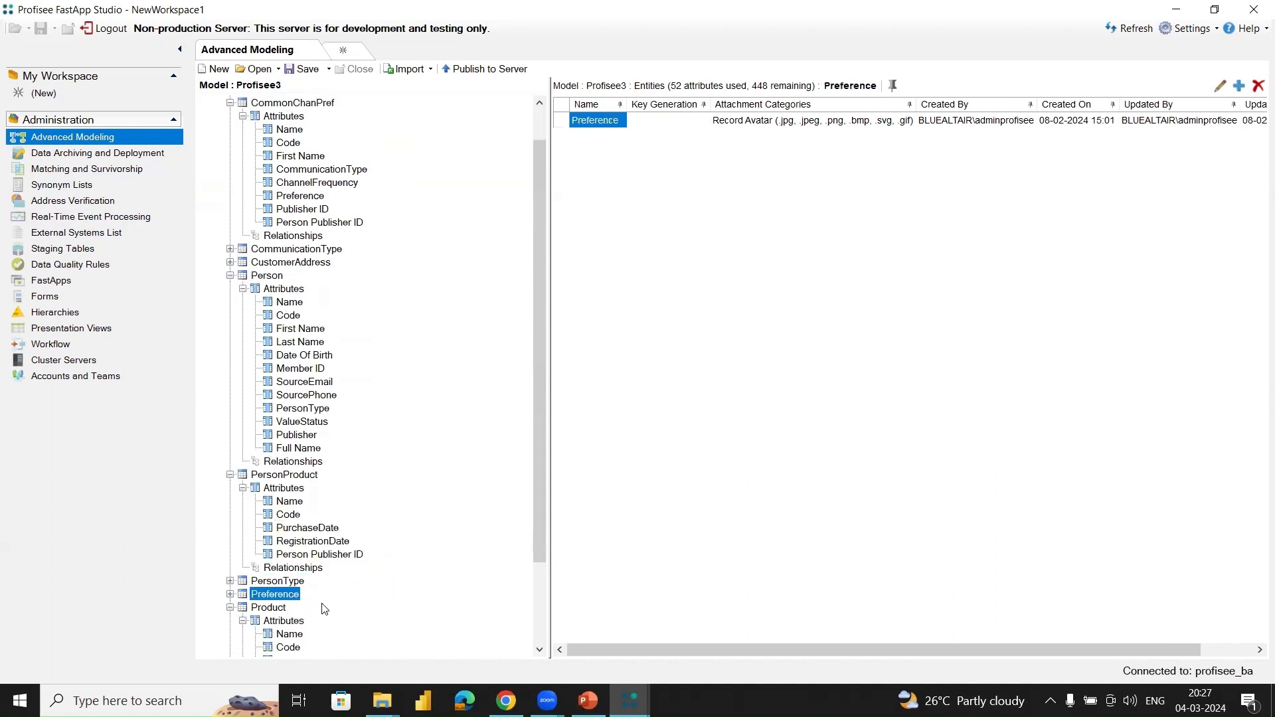
scroll(324, 609, "down", 3)
left_click(271, 634)
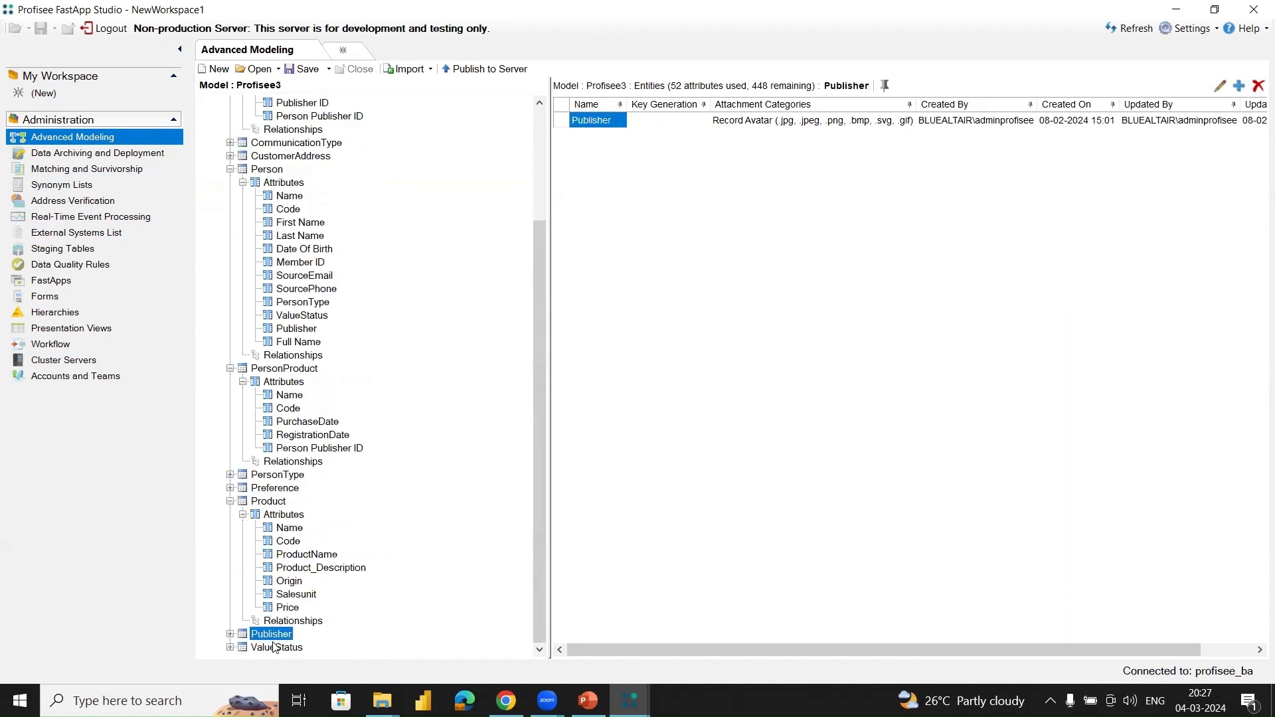
left_click(277, 648)
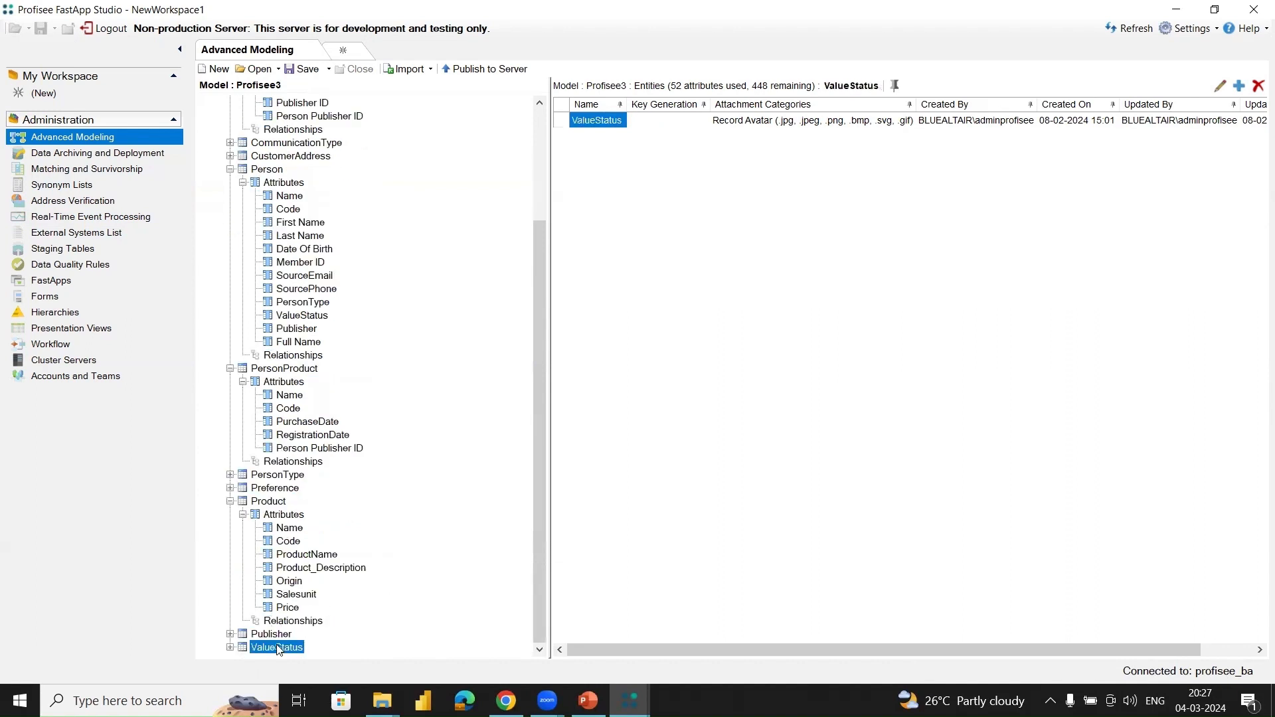
Step: Examine the Product, PersonProduct, Person and CommonChanPref entities in the Profisee3 model
left_click(271, 504)
left_click(283, 371)
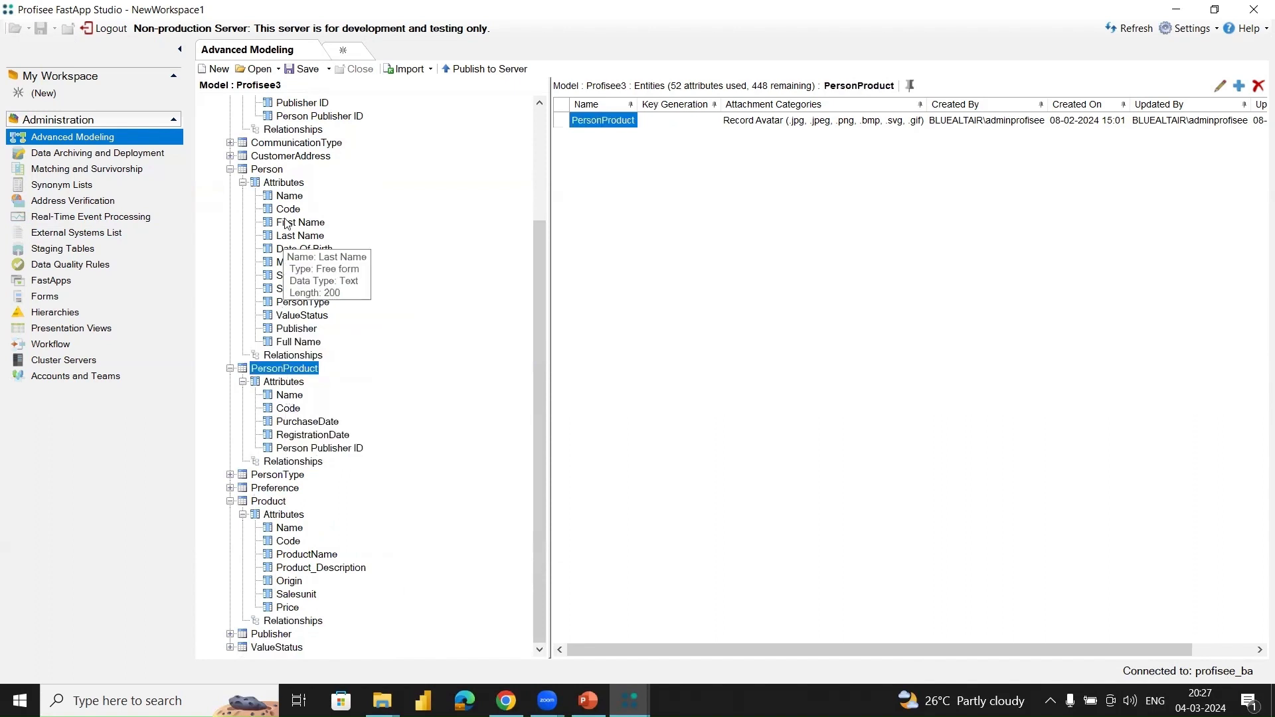
left_click(268, 170)
scroll(358, 146, "up", 3)
scroll(358, 145, "up", 1)
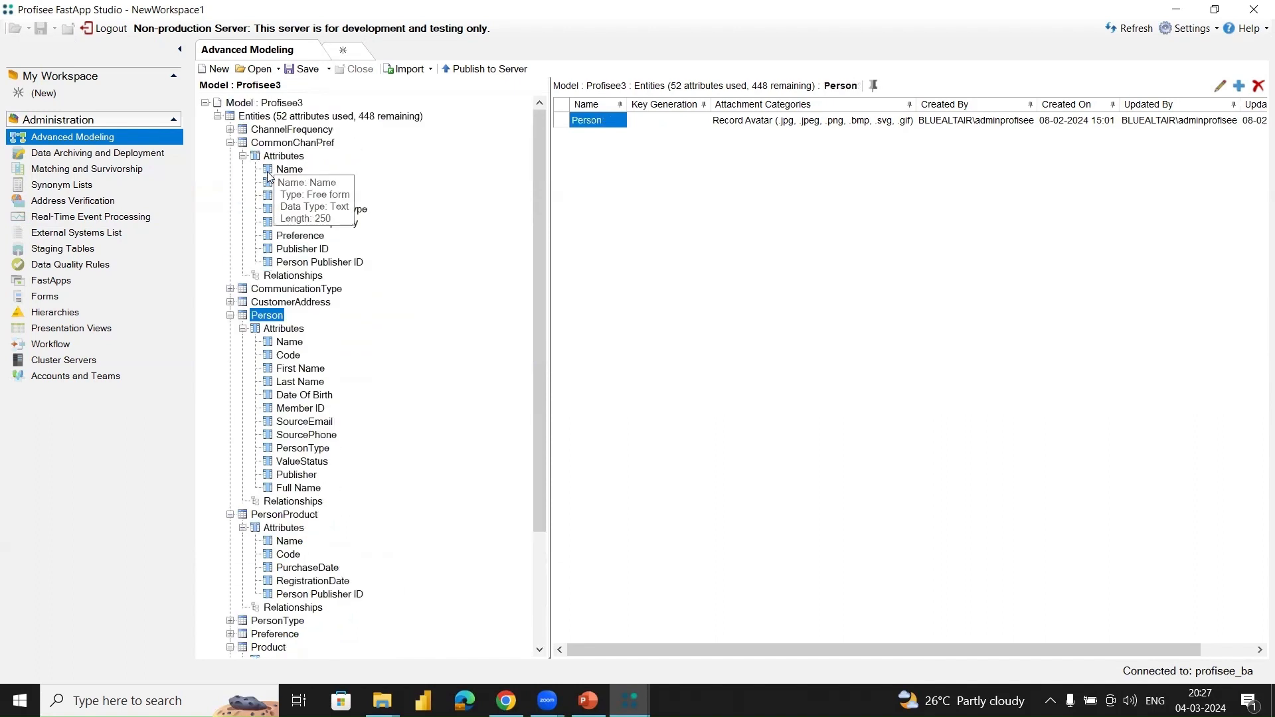
left_click(295, 144)
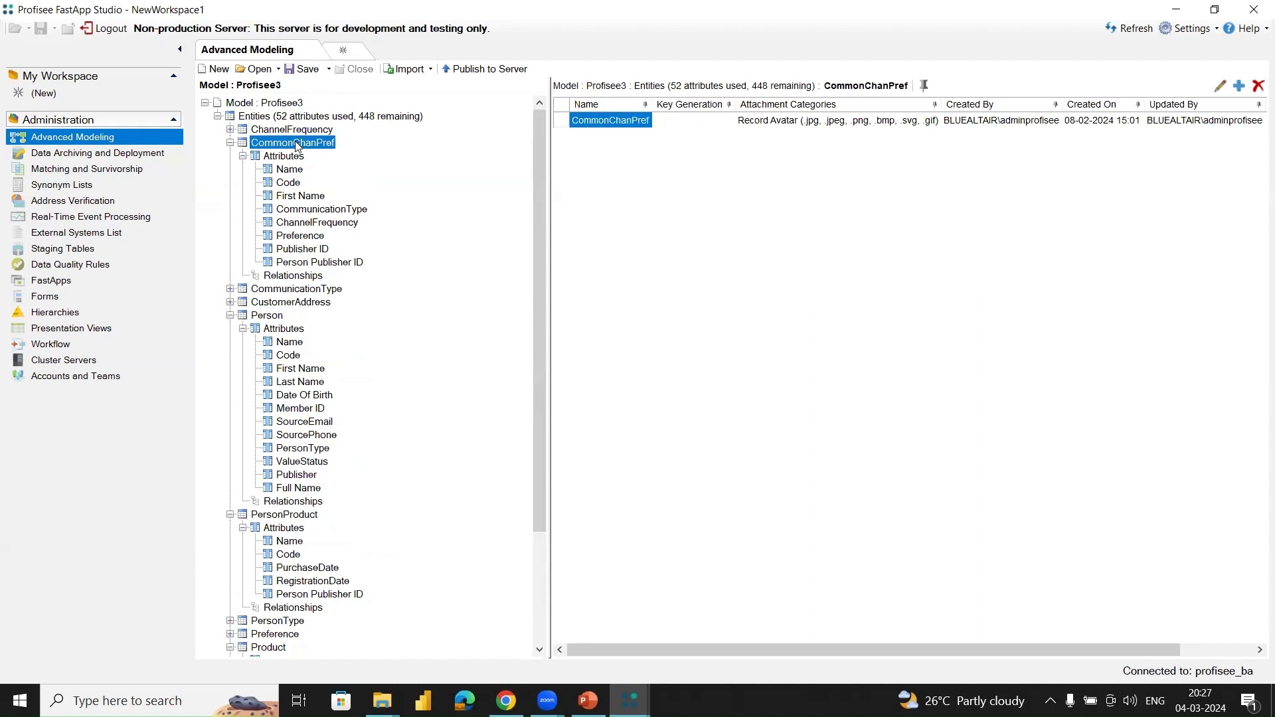